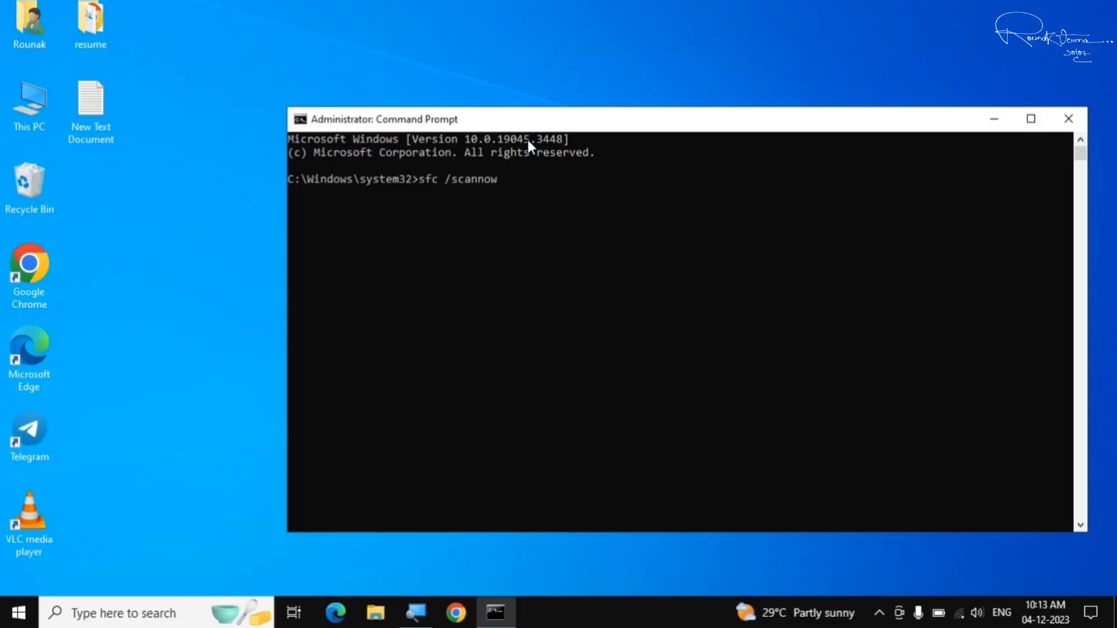
Run the sfc /scannow system file scan in the administrator Command Prompt and close the window.
{"action": "key", "text": "Return"}
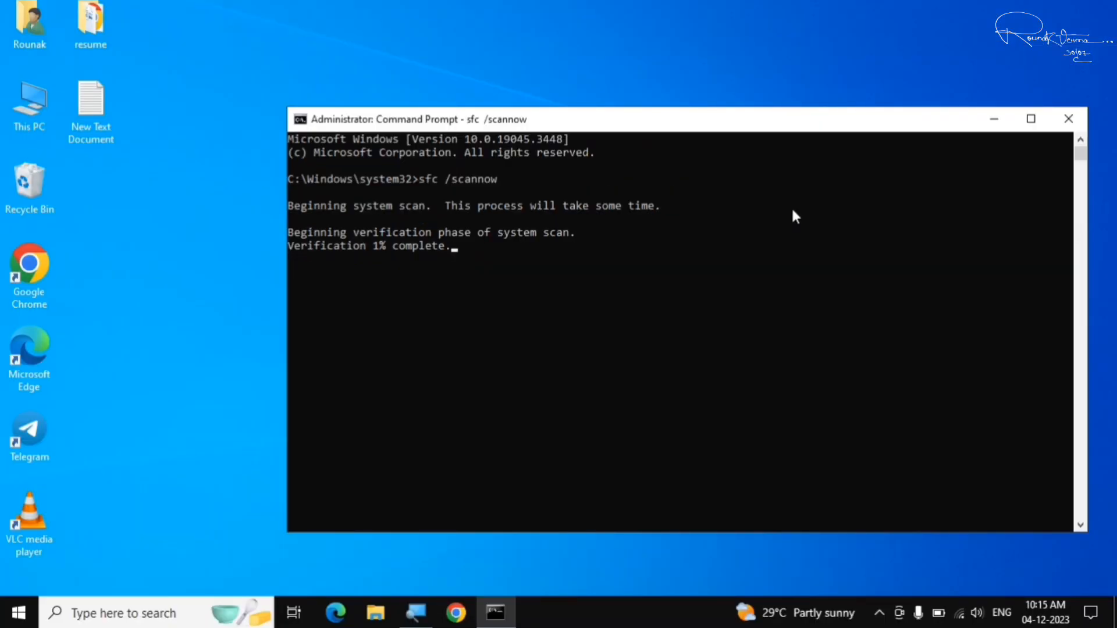
{"action": "left_click", "coordinate": [1061, 122]}
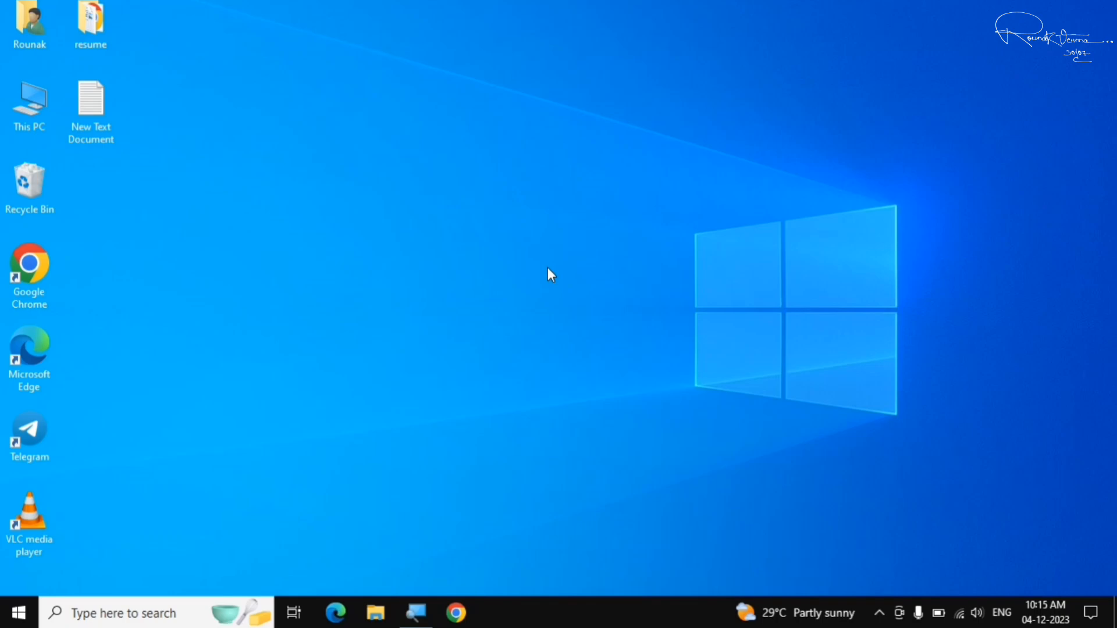
Open the Settings app, search it for "trouble" and open Troubleshoot Other problems.
{"action": "left_click", "coordinate": [19, 612]}
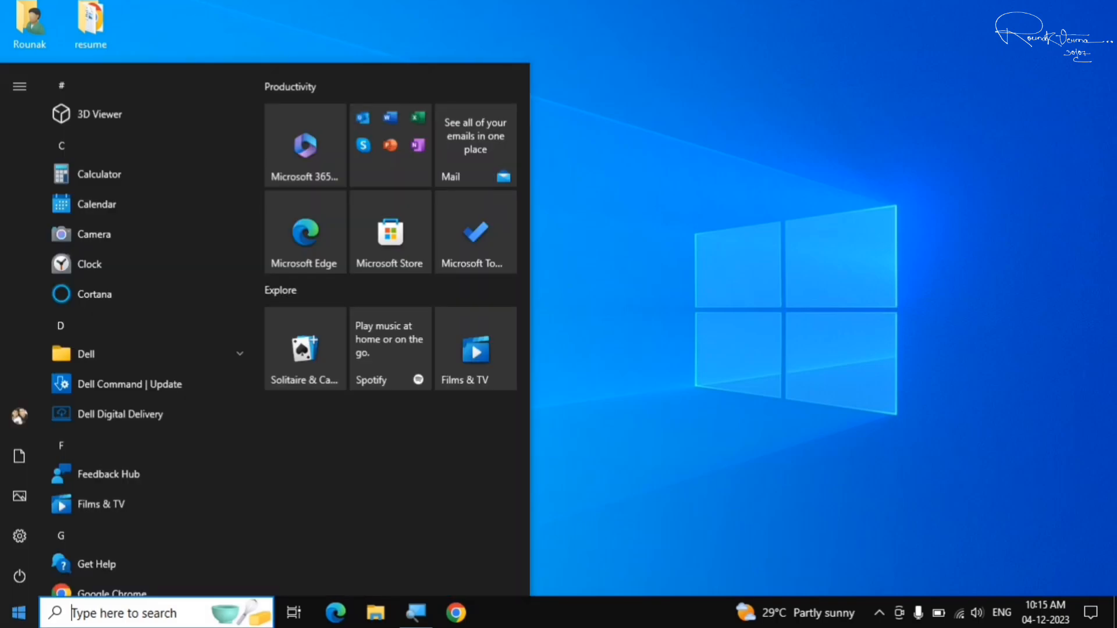
{"action": "type", "text": "setting"}
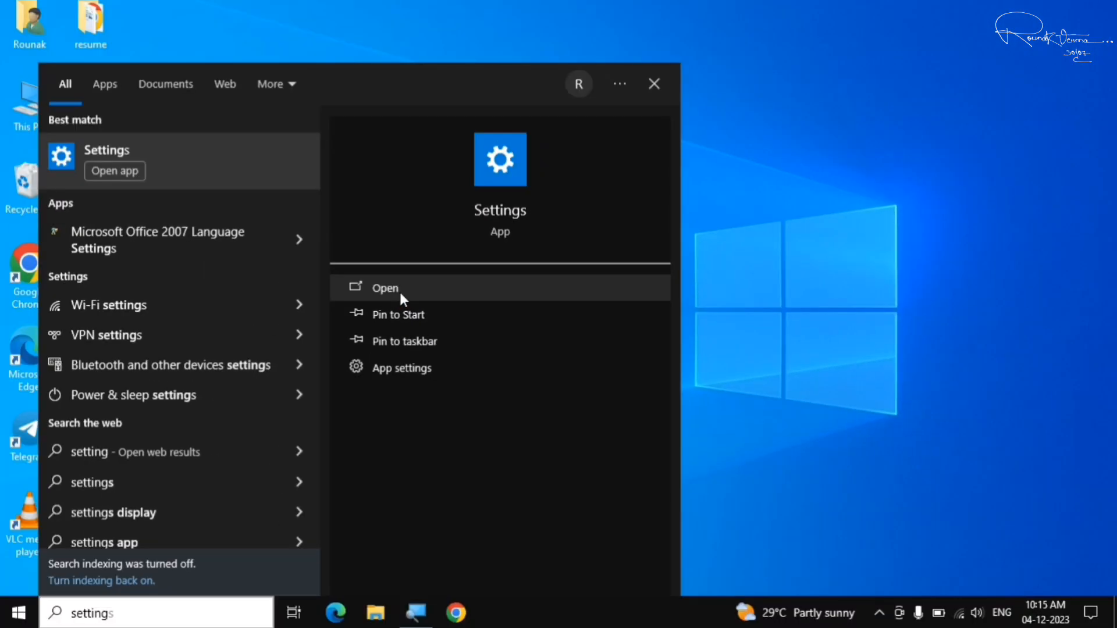
{"action": "left_click", "coordinate": [399, 291]}
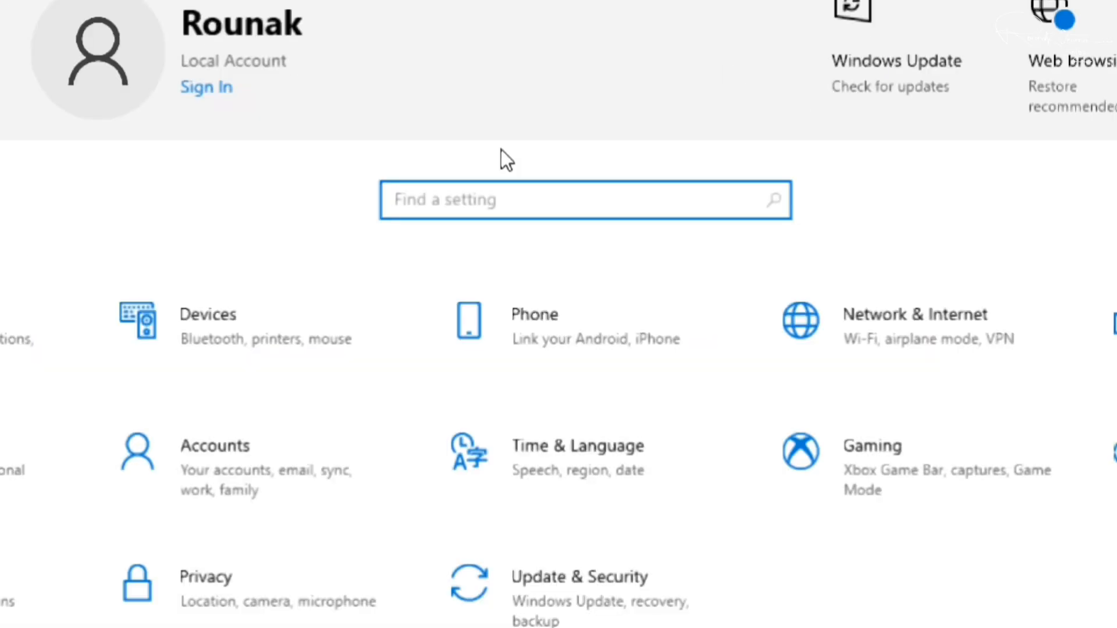
{"action": "type", "text": "trouble"}
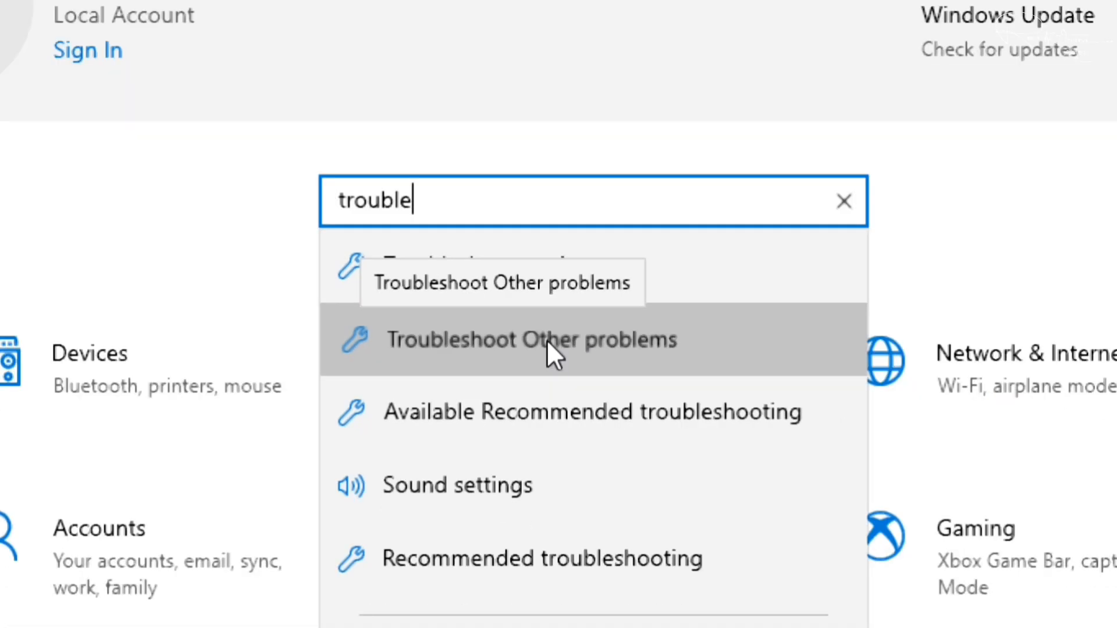
{"action": "left_click", "coordinate": [547, 348]}
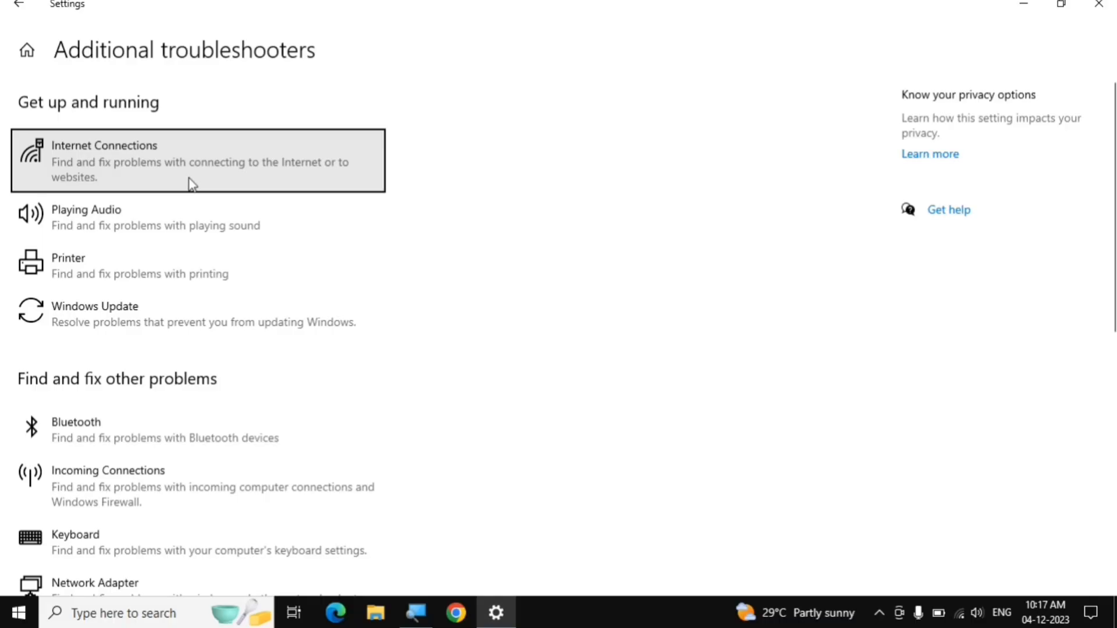
Expand the Internet Connections troubleshooter, review the other available troubleshooters down to Windows Store Apps, and close Settings.
{"action": "left_click", "coordinate": [205, 188]}
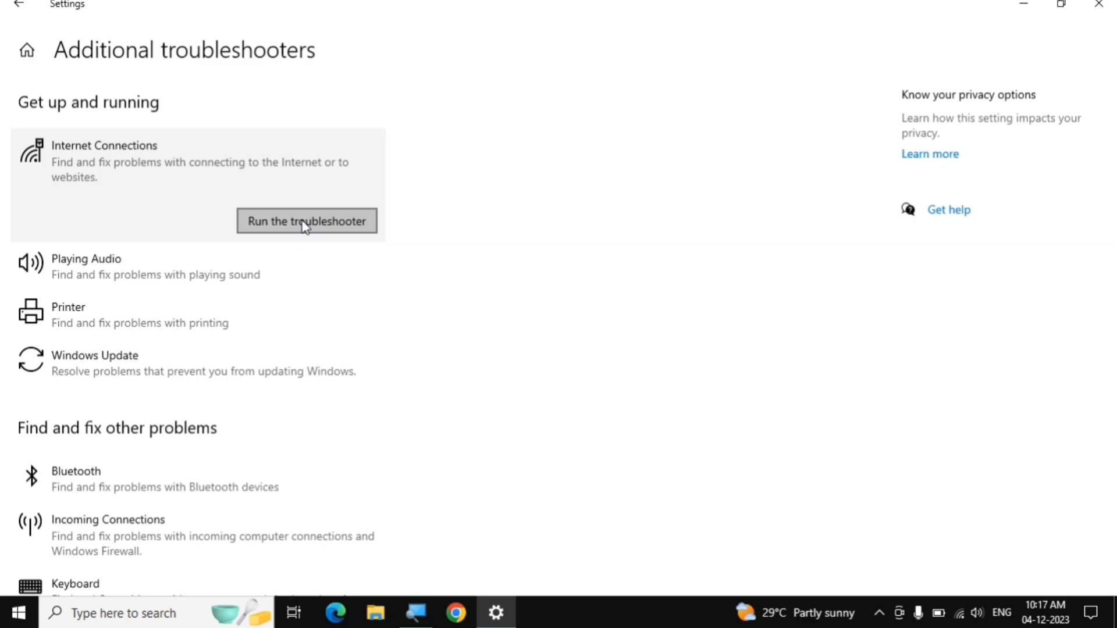
{"action": "scroll", "coordinate": [442, 296], "scroll_direction": "down", "scroll_amount": 5}
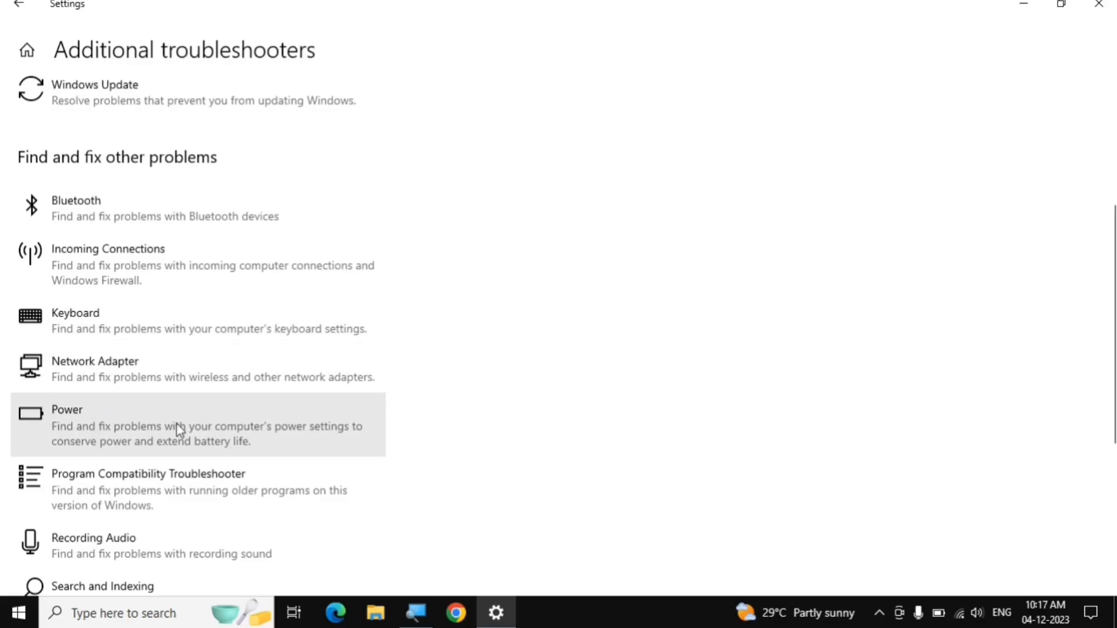
{"action": "scroll", "coordinate": [180, 431], "scroll_direction": "down", "scroll_amount": 5}
{"action": "scroll", "coordinate": [177, 430], "scroll_direction": "down", "scroll_amount": 1}
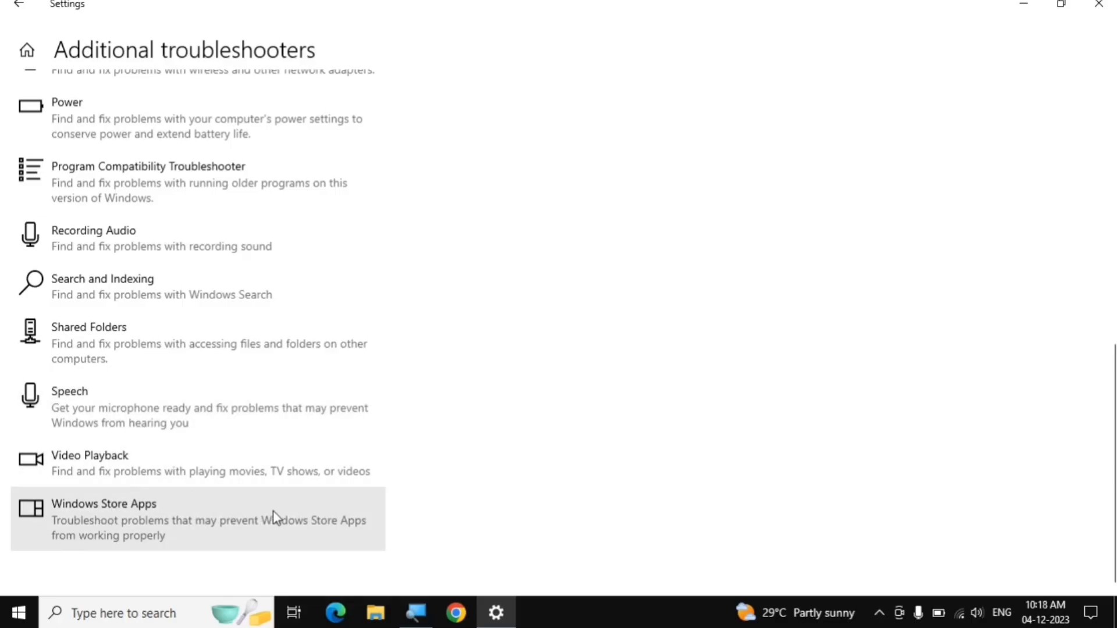
{"action": "scroll", "coordinate": [578, 316], "scroll_direction": "up", "scroll_amount": 10}
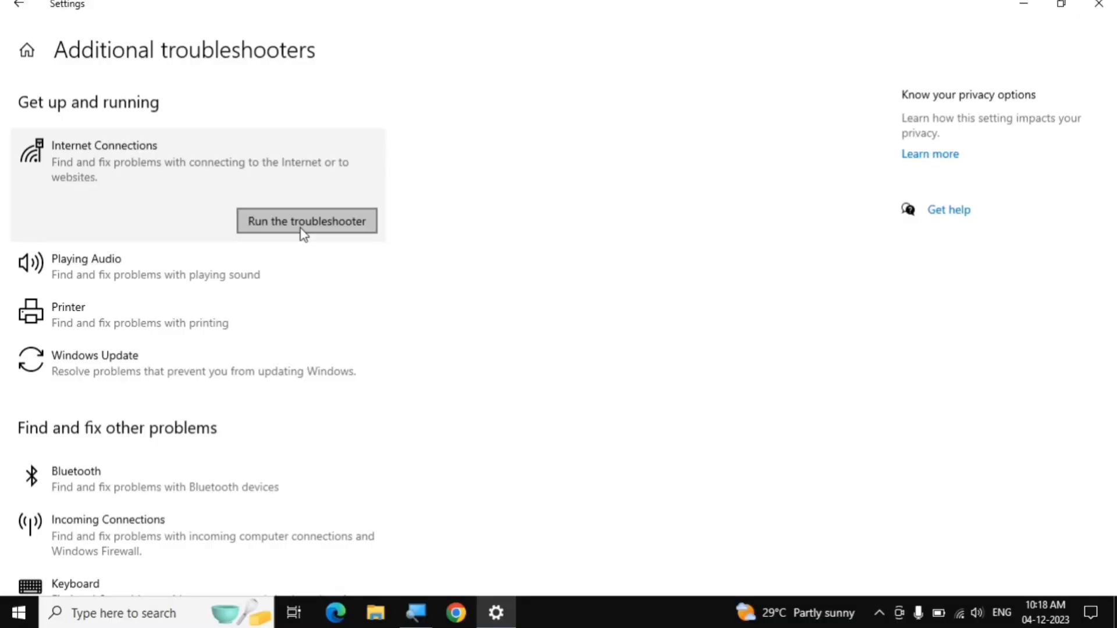
{"action": "left_click", "coordinate": [1098, 4]}
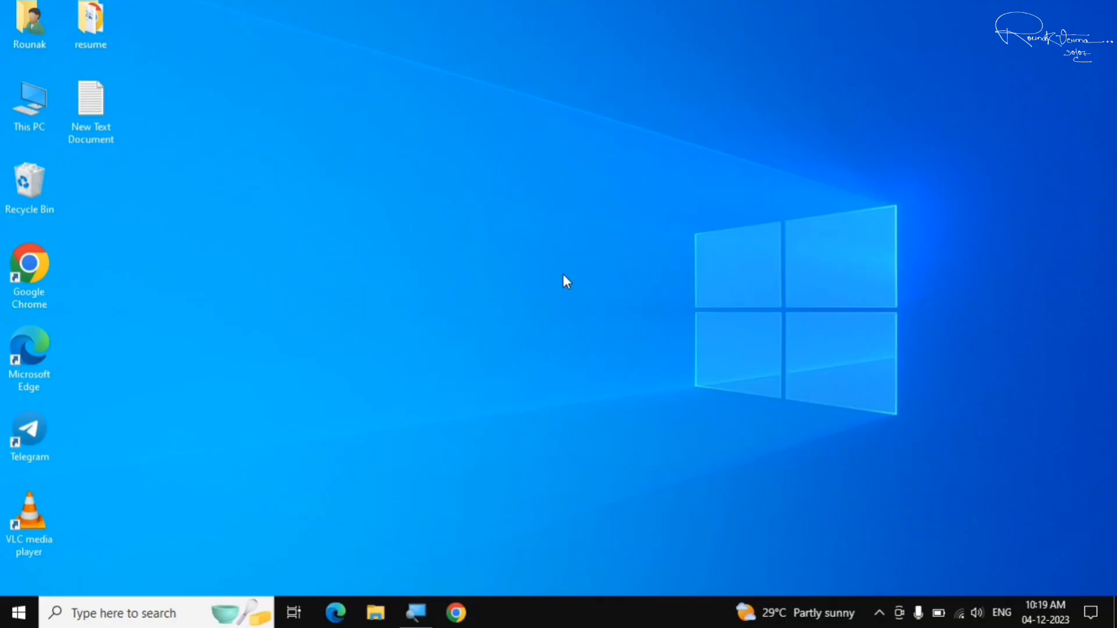
Search for "control", open Control Panel's Recovery page and launch System Restore.
{"action": "left_click", "coordinate": [19, 613]}
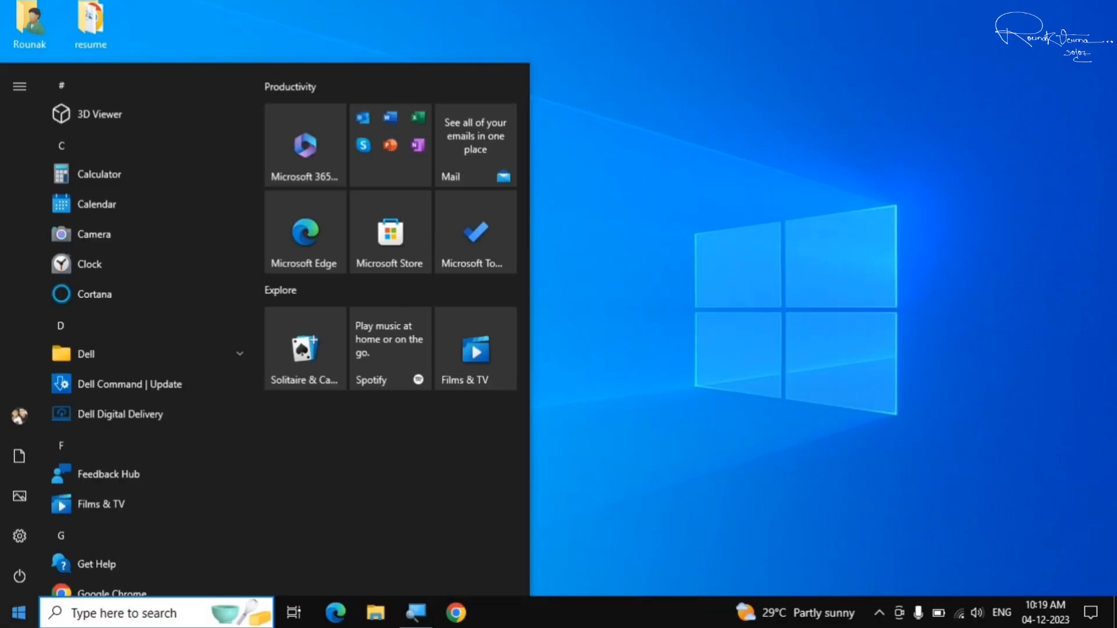
{"action": "type", "text": "control"}
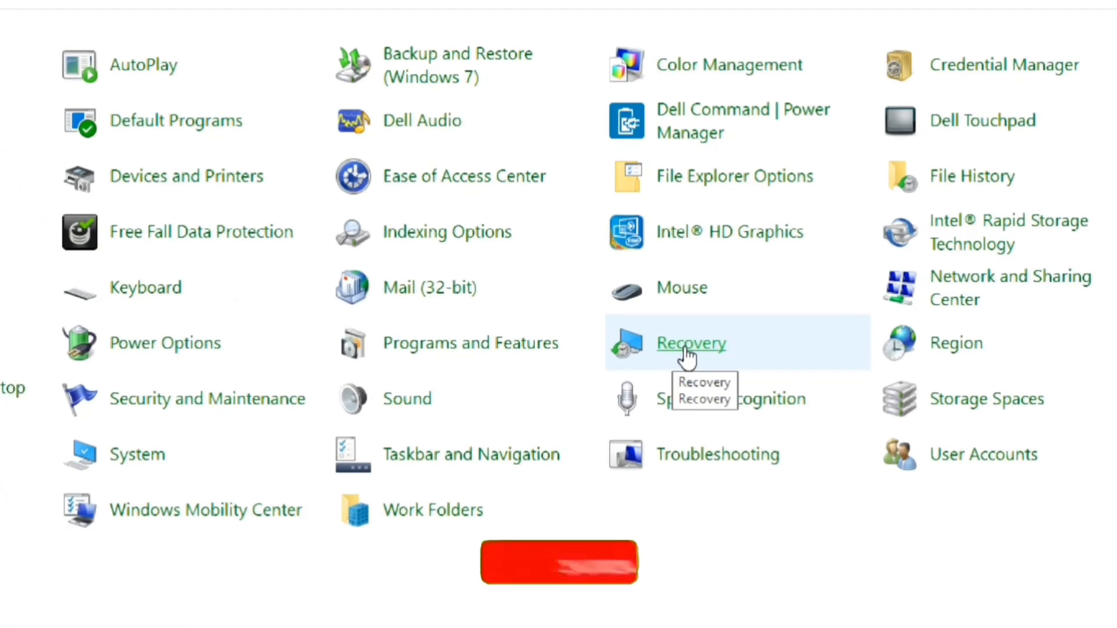
{"action": "left_click", "coordinate": [686, 351]}
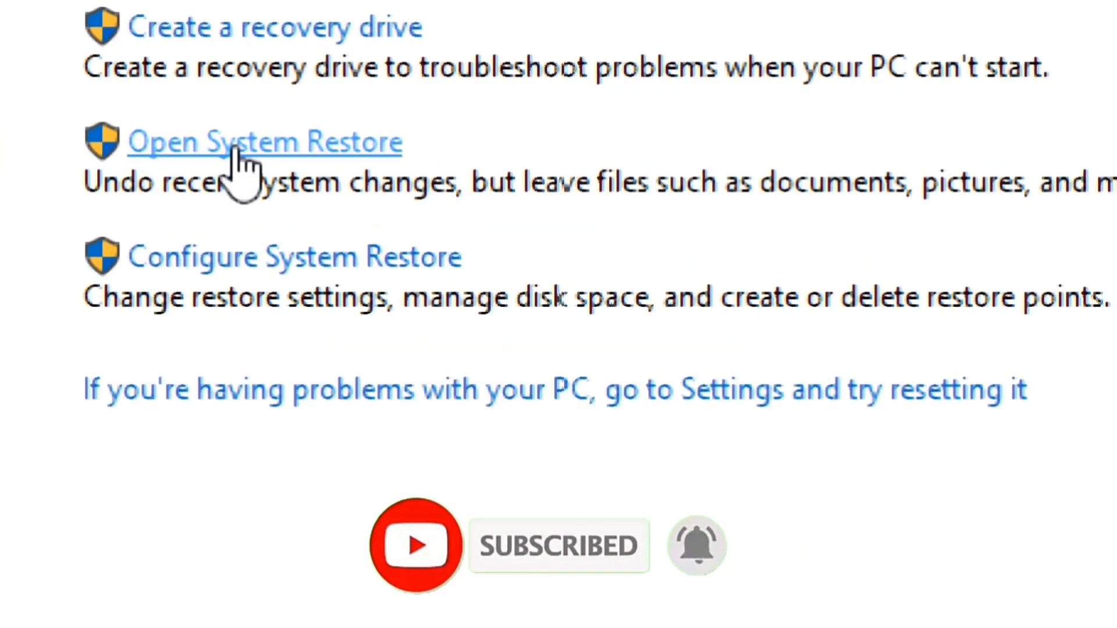
{"action": "left_click", "coordinate": [309, 149]}
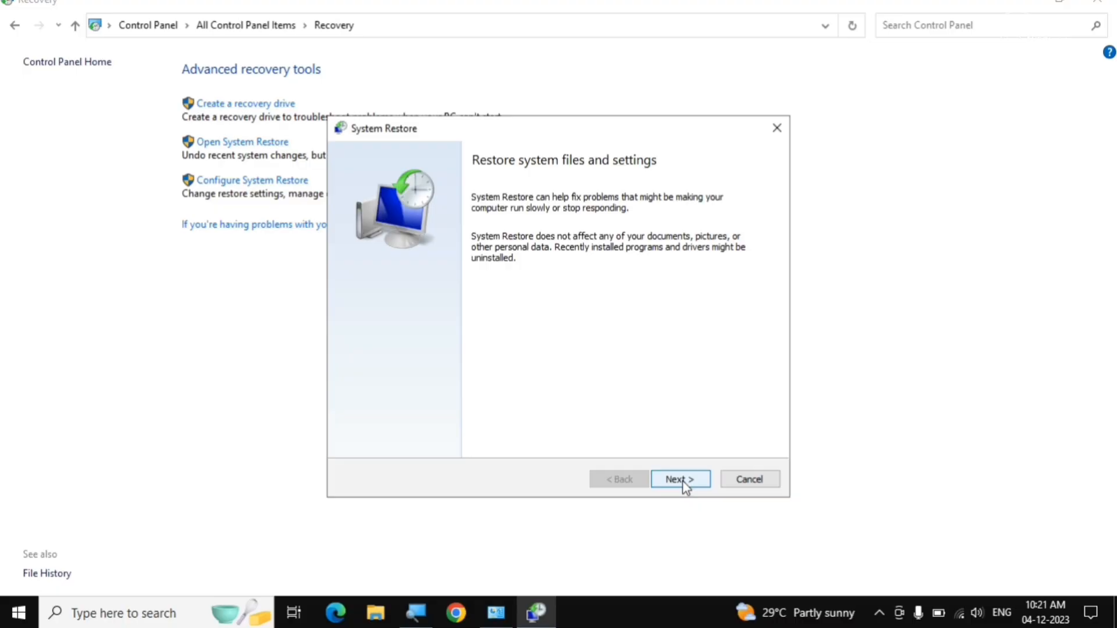
Select the automatic restore point of 03-12-2023, continue to its confirmation page, and cancel System Restore, closing the Recovery window.
{"action": "left_click", "coordinate": [683, 480]}
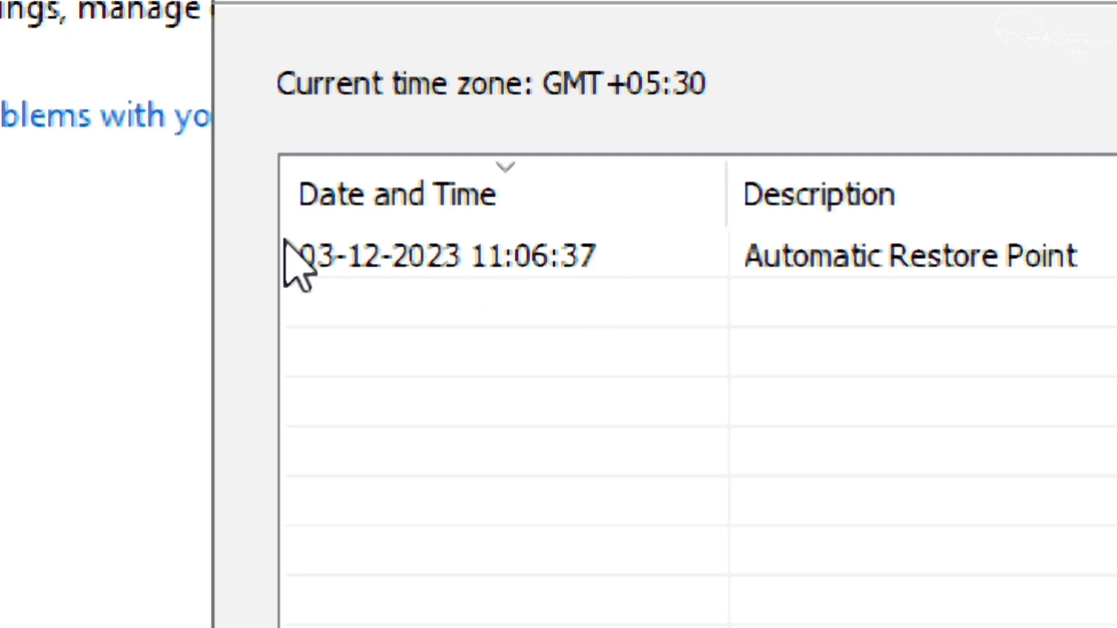
{"action": "left_click", "coordinate": [538, 265]}
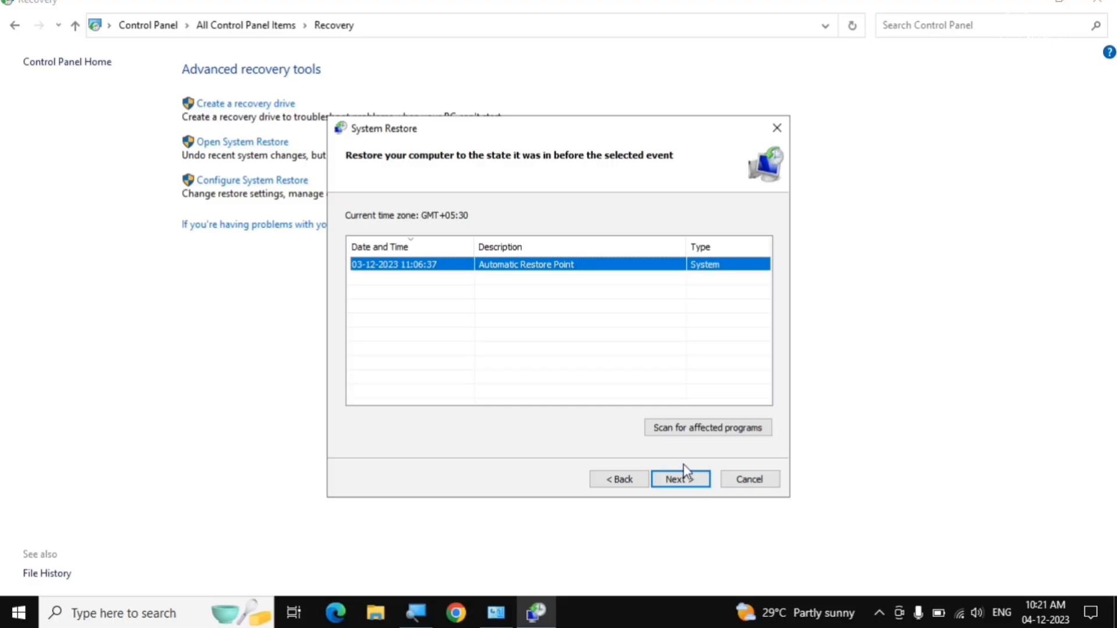
{"action": "left_click", "coordinate": [689, 480]}
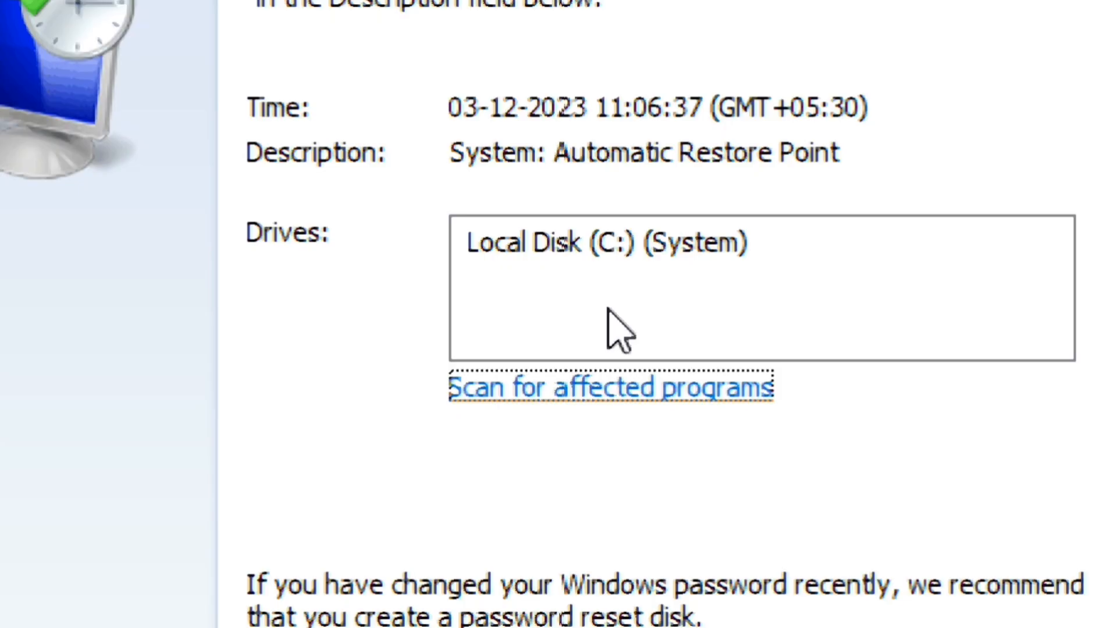
{"action": "left_click", "coordinate": [594, 251]}
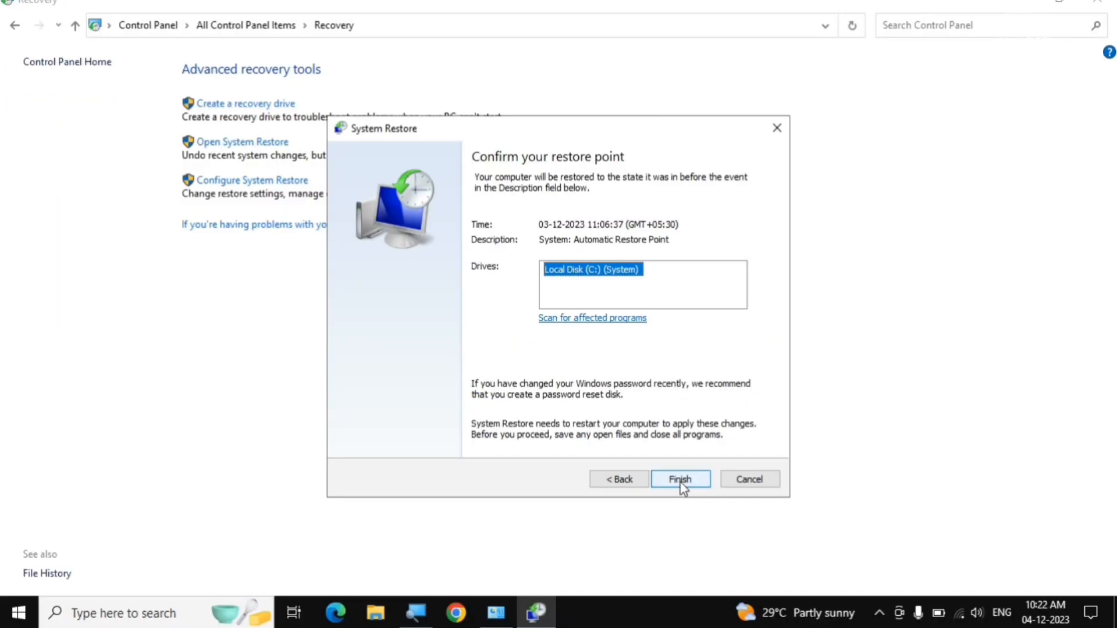
{"action": "left_click", "coordinate": [758, 487]}
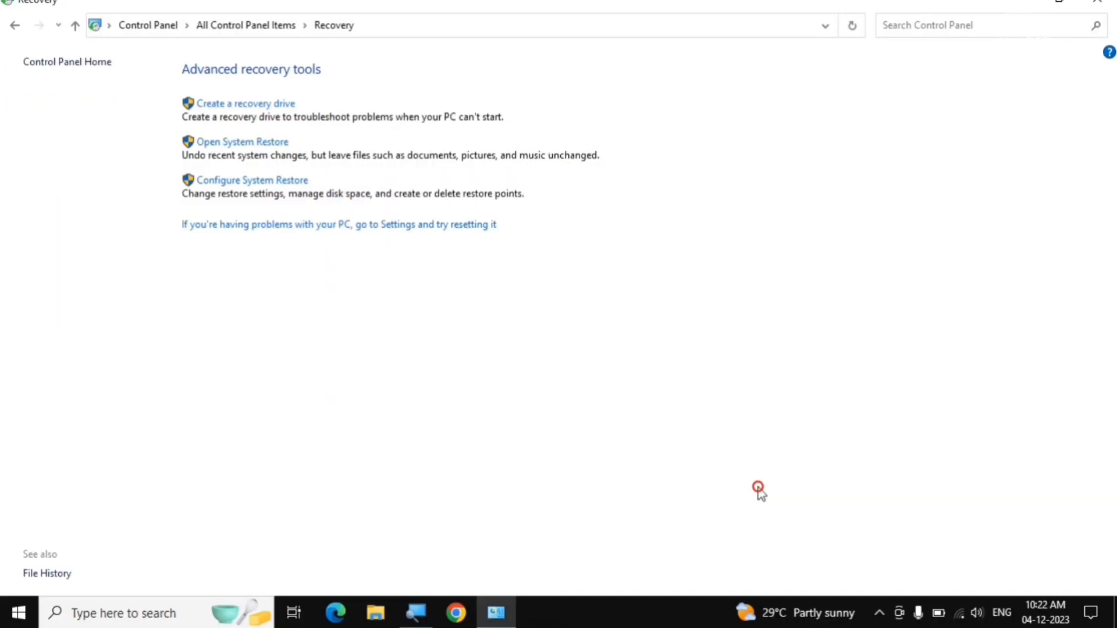
{"action": "left_click", "coordinate": [1104, 2]}
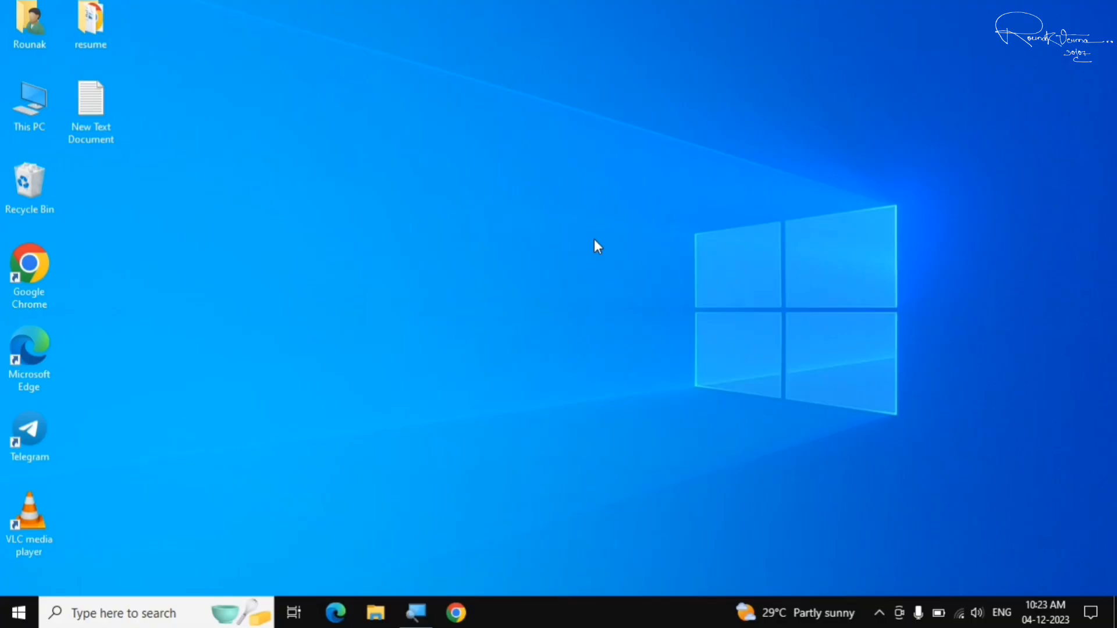
Search Windows for "reset" and open the Reset this PC recovery settings.
{"action": "left_click", "coordinate": [18, 613]}
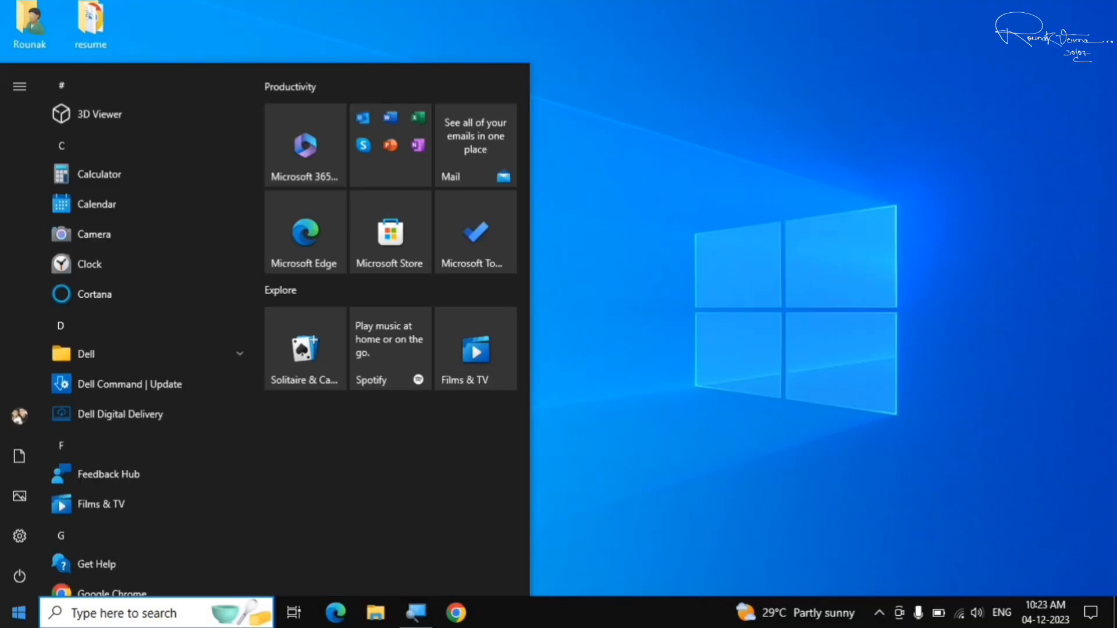
{"action": "type", "text": "rse"}
{"action": "key", "text": "BackSpace"}
{"action": "key", "text": "BackSpace"}
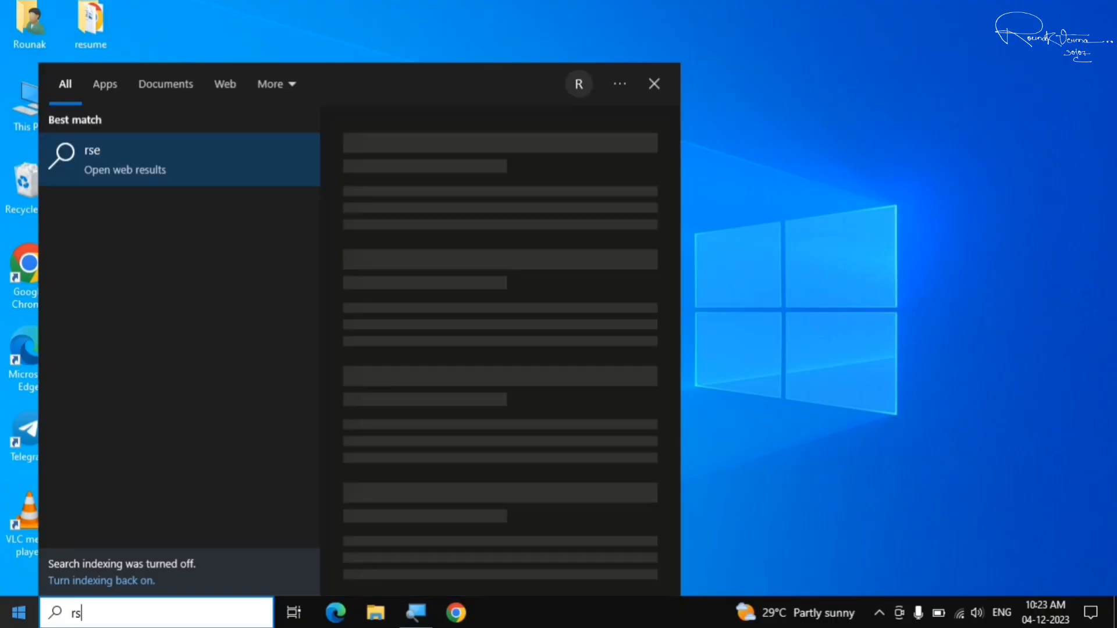
{"action": "type", "text": "eset"}
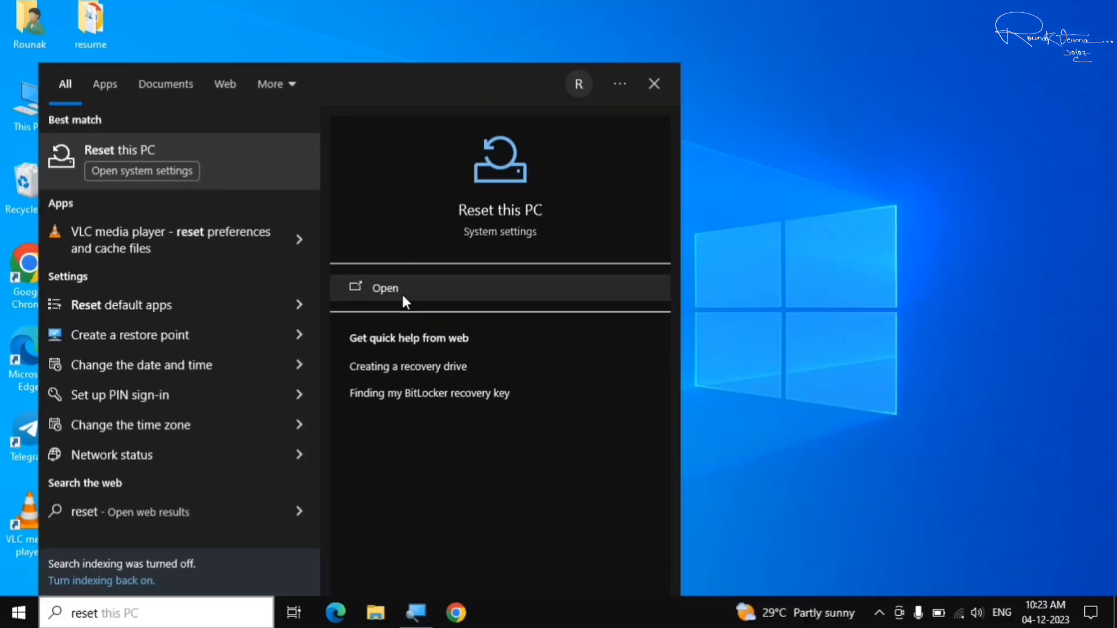
{"action": "left_click", "coordinate": [402, 294]}
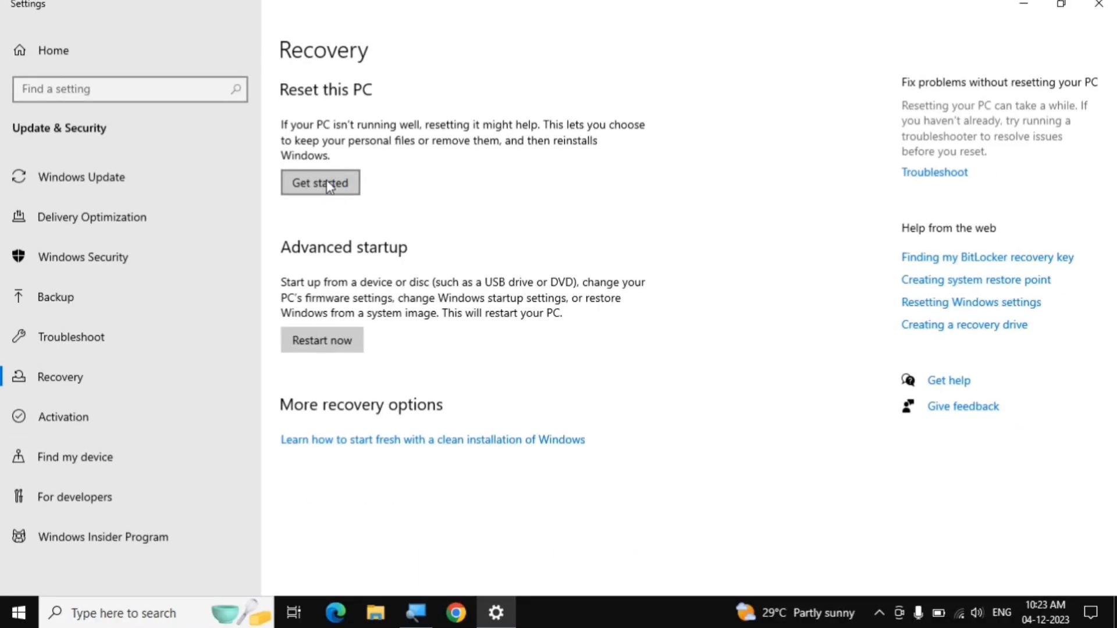
Set up a PC reset with Keep my files and Local reinstall up to the final confirmation, cancel it and close Settings.
{"action": "left_click", "coordinate": [327, 184]}
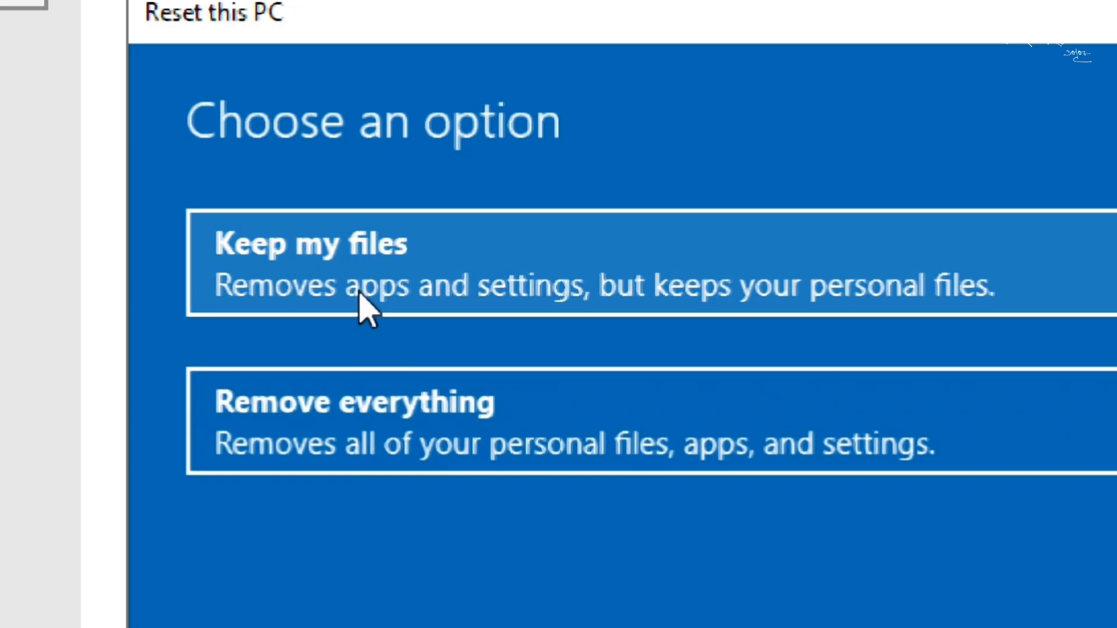
{"action": "left_click", "coordinate": [406, 266]}
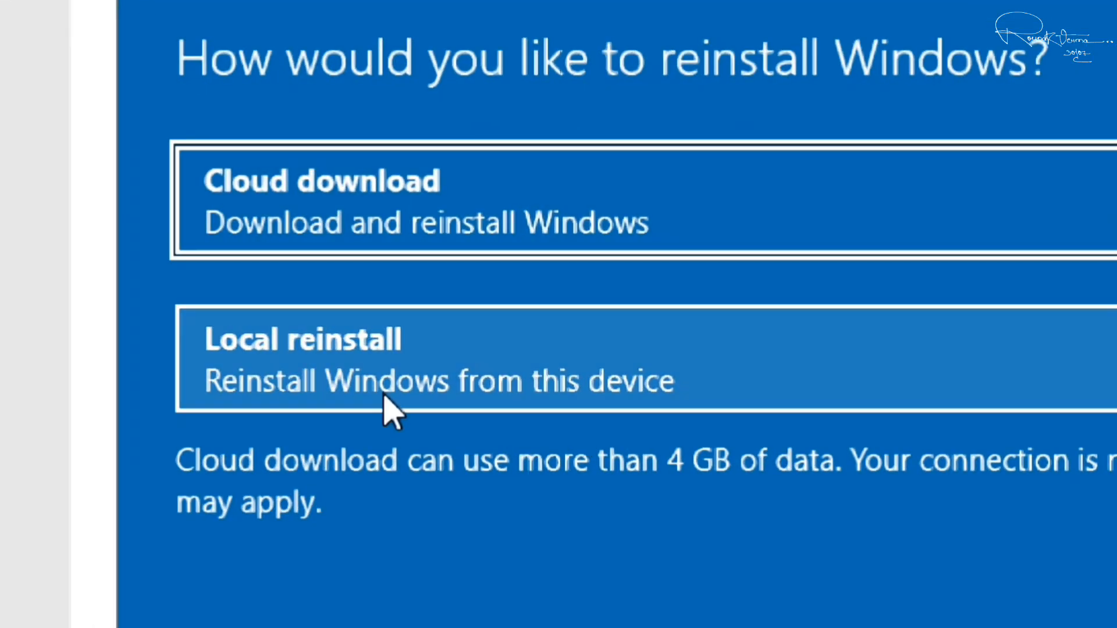
{"action": "left_click", "coordinate": [348, 356]}
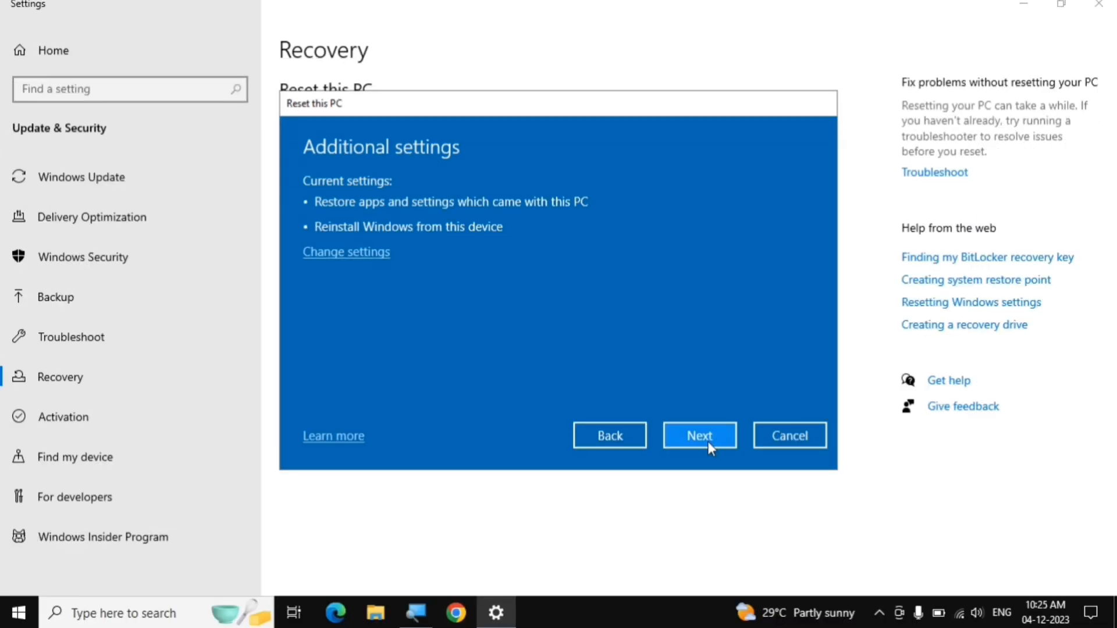
{"action": "left_click", "coordinate": [708, 440]}
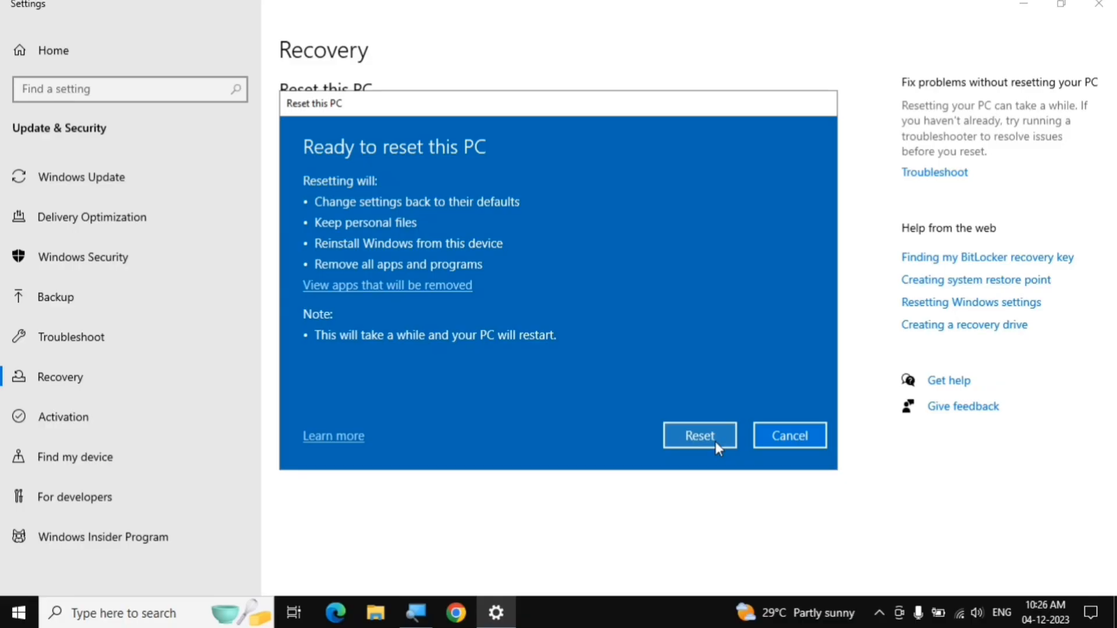
{"action": "left_click", "coordinate": [804, 437]}
{"action": "left_click", "coordinate": [1098, 4]}
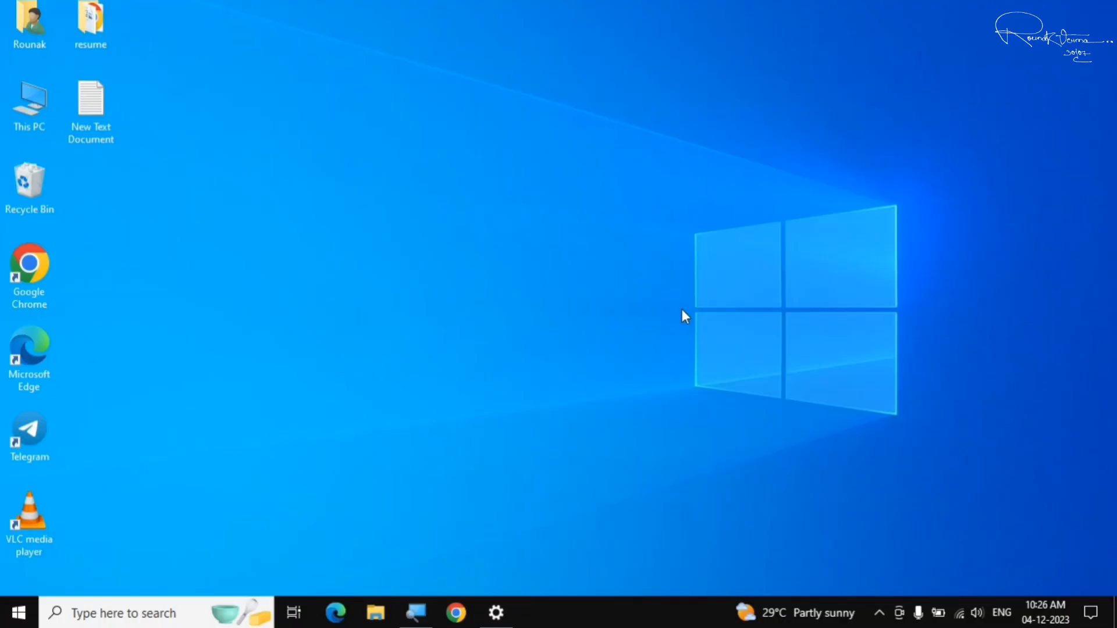